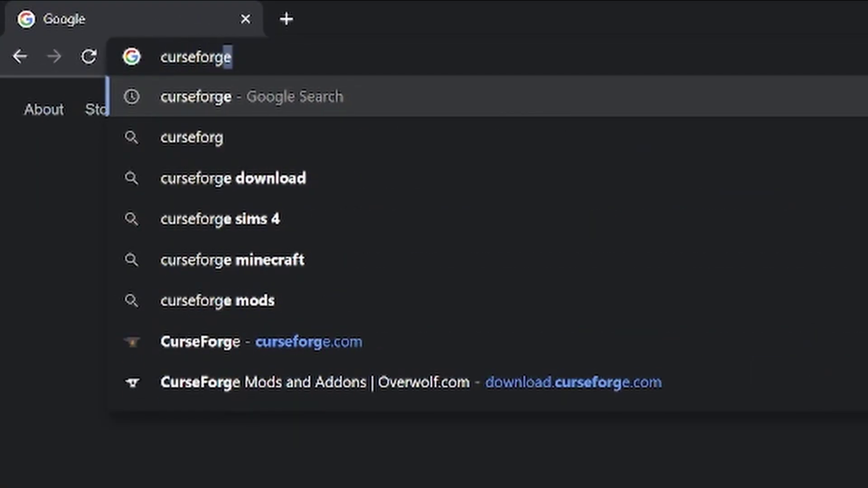
# - Go to curseforge.com, open the CurseForge App page and download the app for Windows
pyautogui.write('e.com')
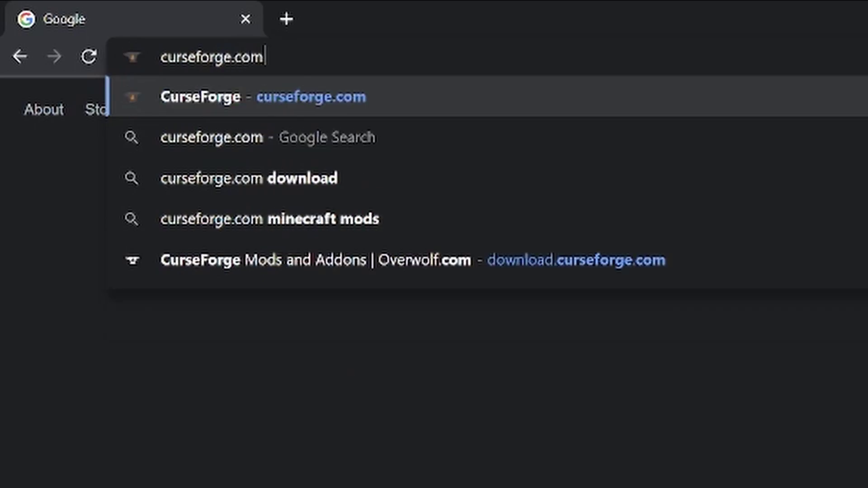
pyautogui.press('Return')
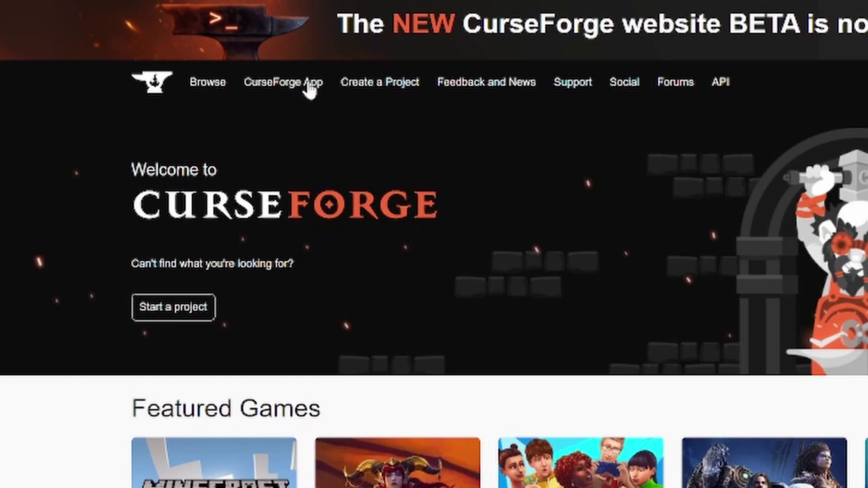
pyautogui.click(309, 89)
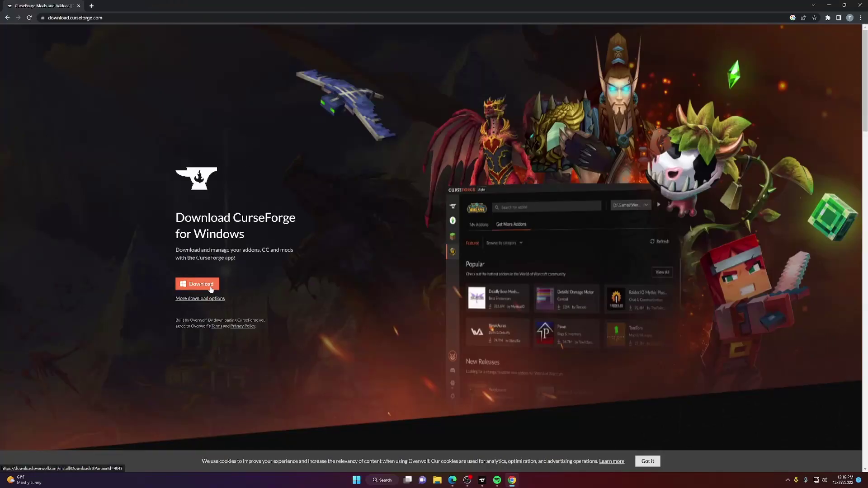
pyautogui.click(211, 285)
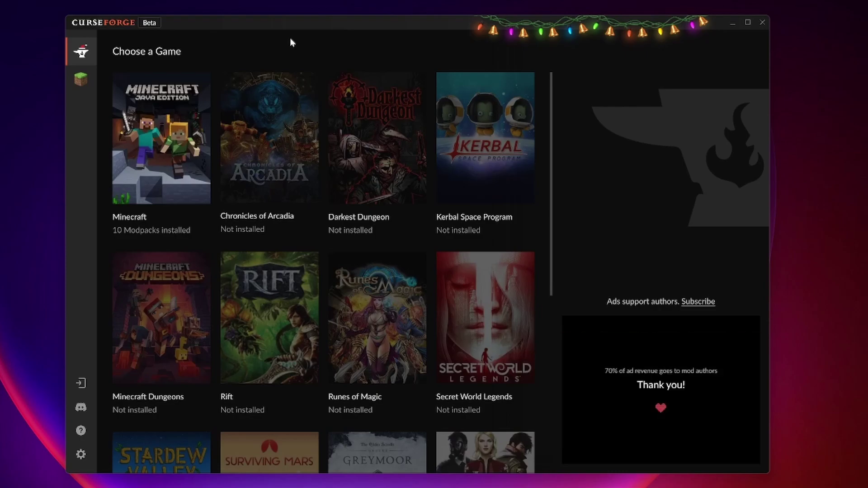
# - In the CurseForge app, start a custom Minecraft profile named Demo Modpack with Minecraft version 1.19.3
pyautogui.click(203, 108)
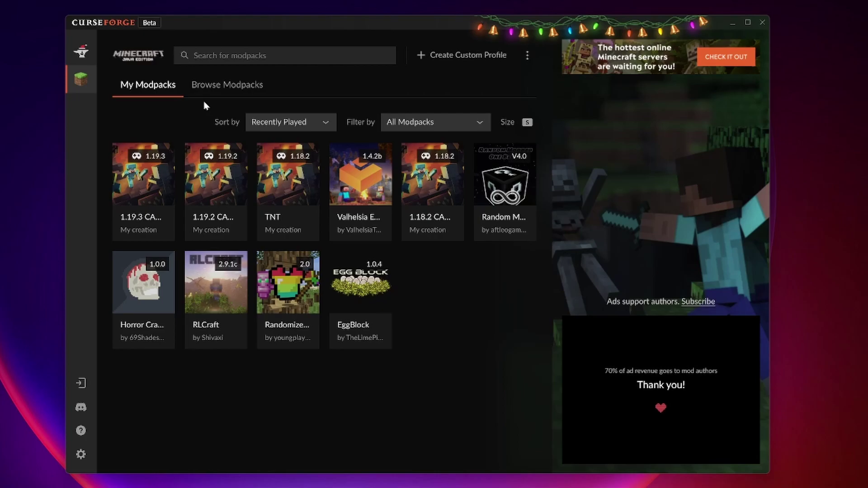
pyautogui.click(466, 66)
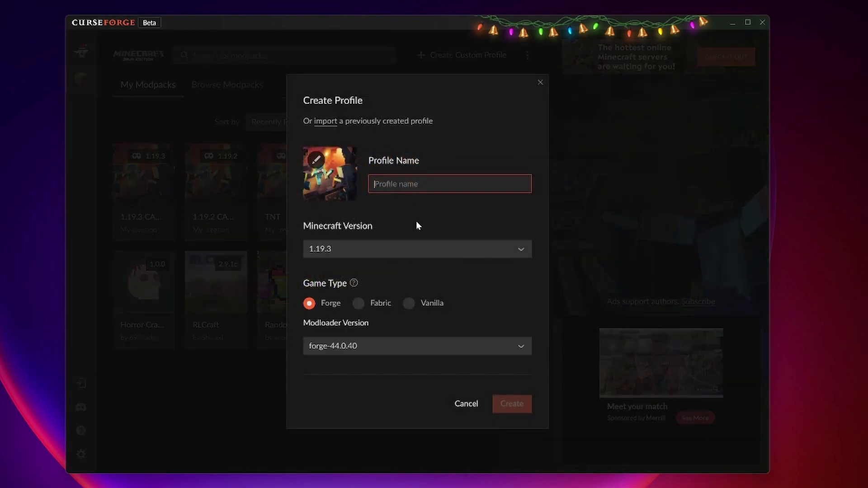
pyautogui.write('Demo ')
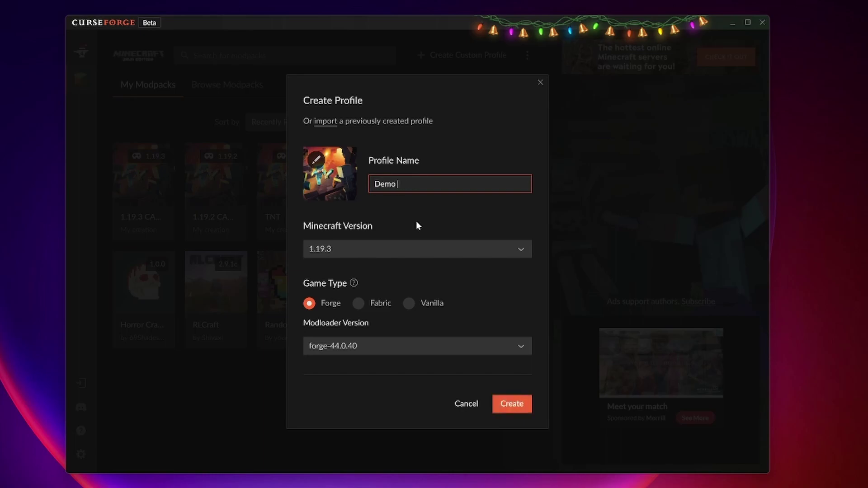
pyautogui.write('Modpack')
pyautogui.click(409, 247)
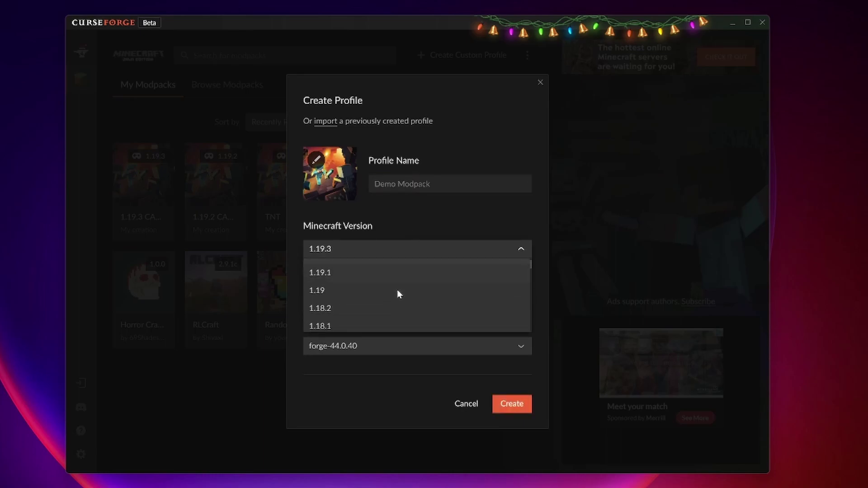
pyautogui.scroll(-15, 398, 292)
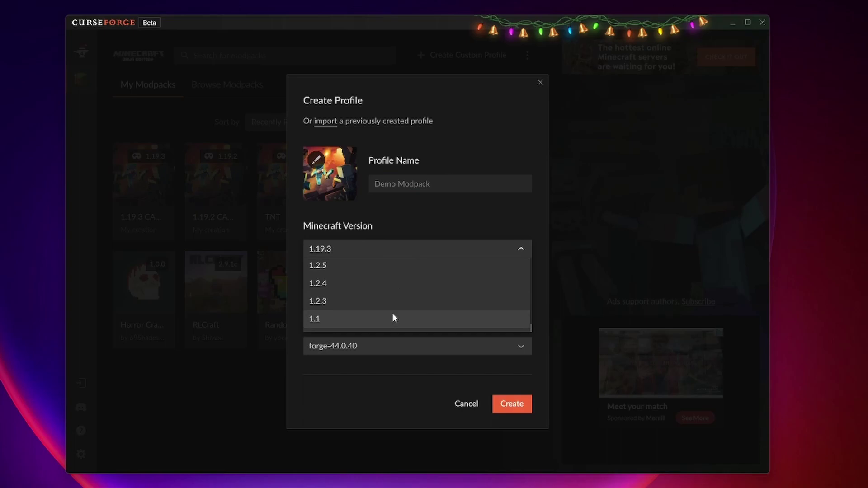
pyautogui.click(387, 247)
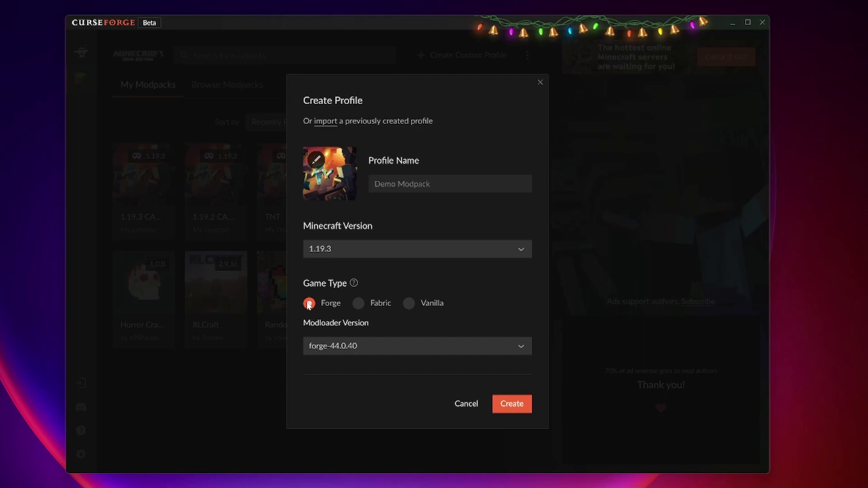
# - Choose the Forge game type with modloader version forge-44.0.40 and create the profile
pyautogui.click(372, 346)
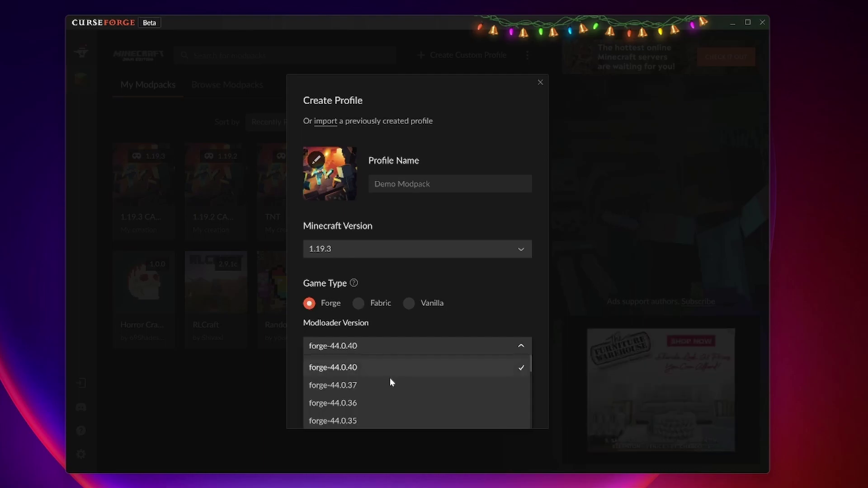
pyautogui.scroll(-10, 389, 379)
pyautogui.scroll(10, 389, 379)
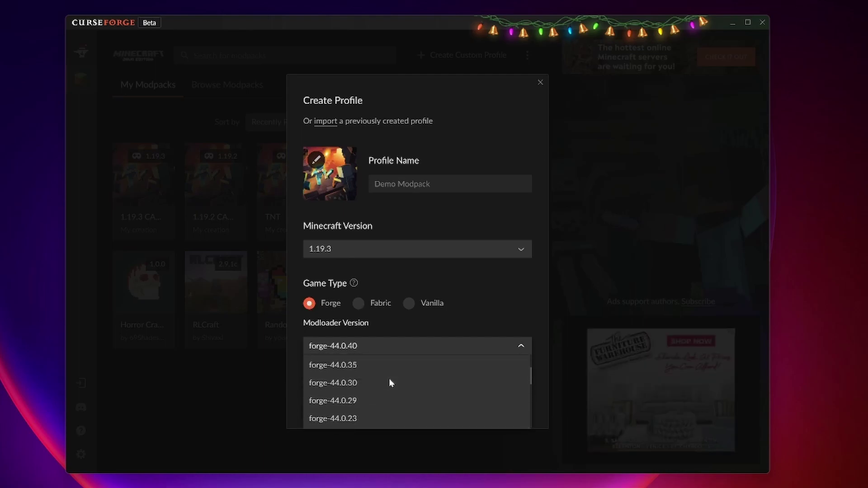
pyautogui.click(361, 308)
pyautogui.click(309, 305)
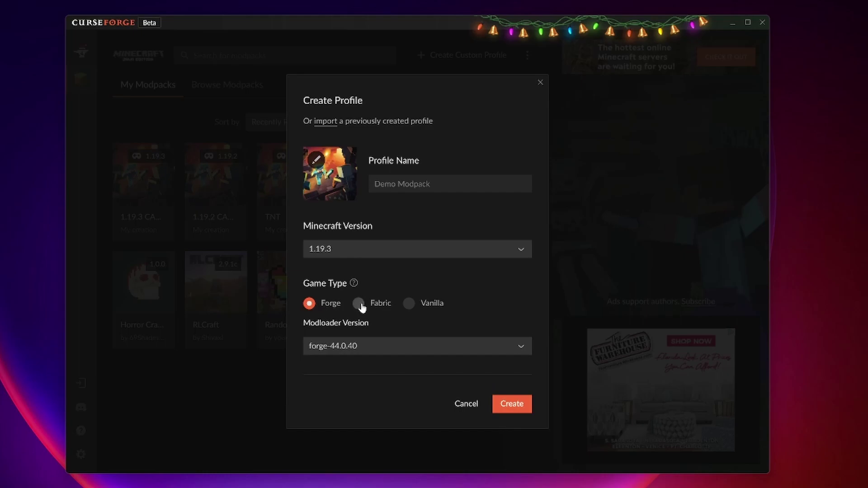
pyautogui.click(361, 307)
pyautogui.click(304, 305)
pyautogui.click(355, 304)
pyautogui.click(309, 306)
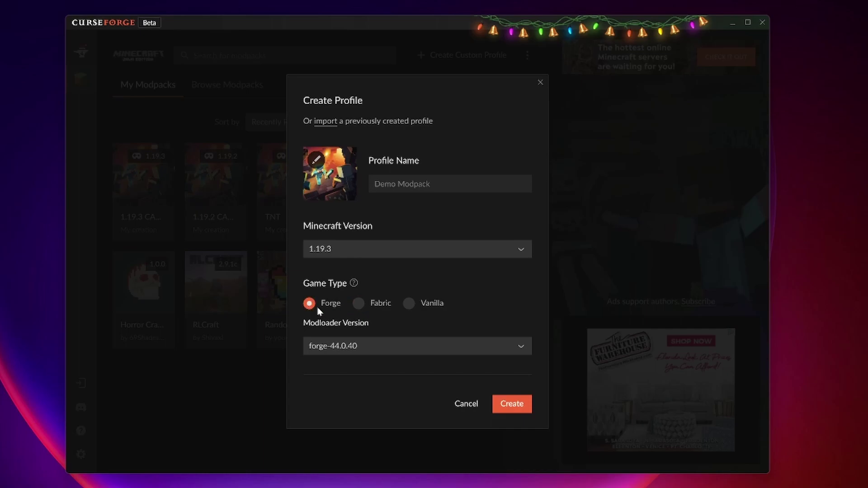
pyautogui.click(515, 401)
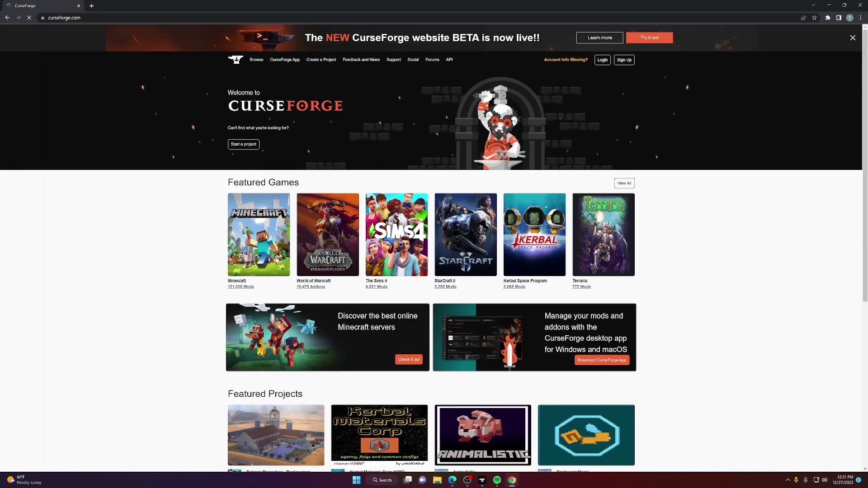
# - On the CurseForge website in the browser, browse Minecraft's mods and open the Just Enough Items (JEI) page
pyautogui.click(245, 248)
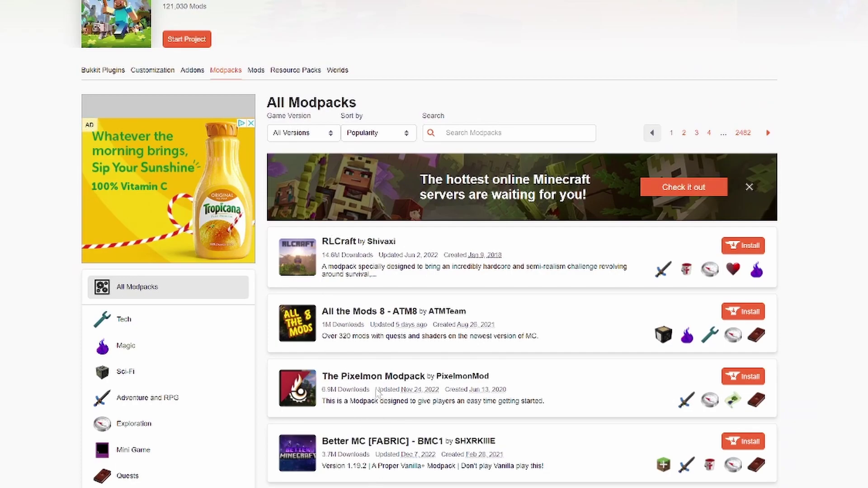
pyautogui.click(258, 72)
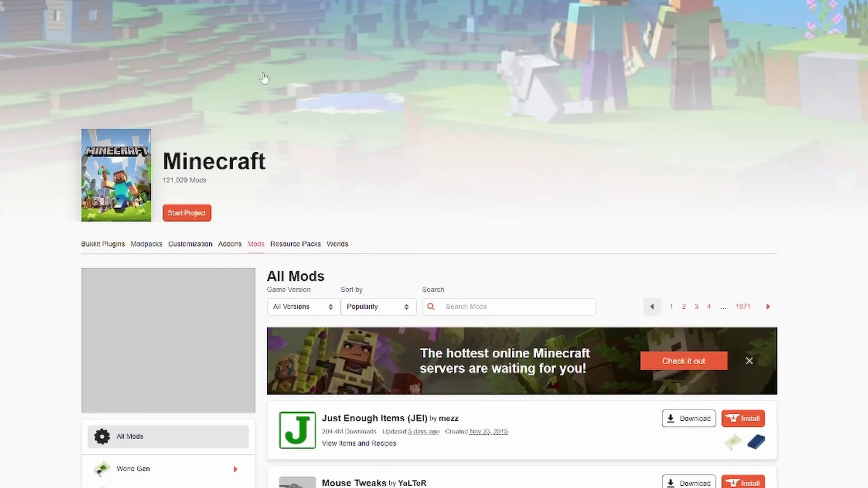
pyautogui.scroll(-2, 447, 257)
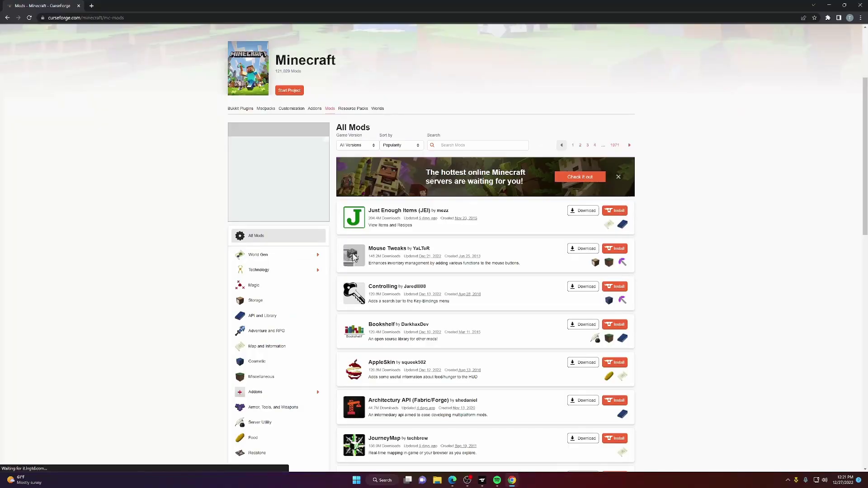
pyautogui.scroll(-2, 449, 258)
pyautogui.scroll(-2, 449, 259)
pyautogui.scroll(4, 451, 262)
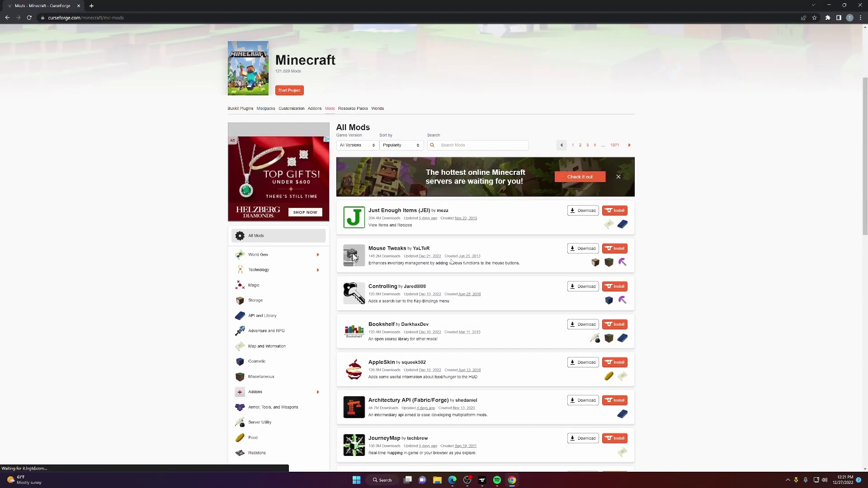
pyautogui.click(400, 210)
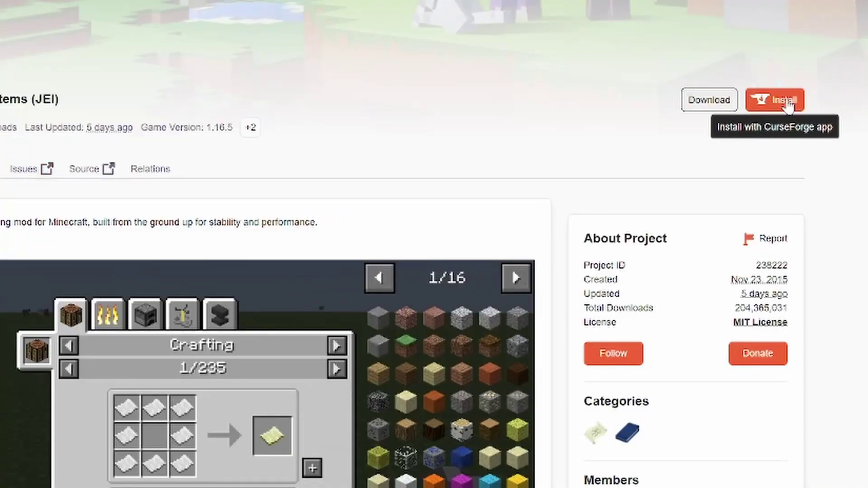
# - Install Just Enough Items through the CurseForge app, always allowing the site to open its links and opting for an existing profile
pyautogui.click(786, 101)
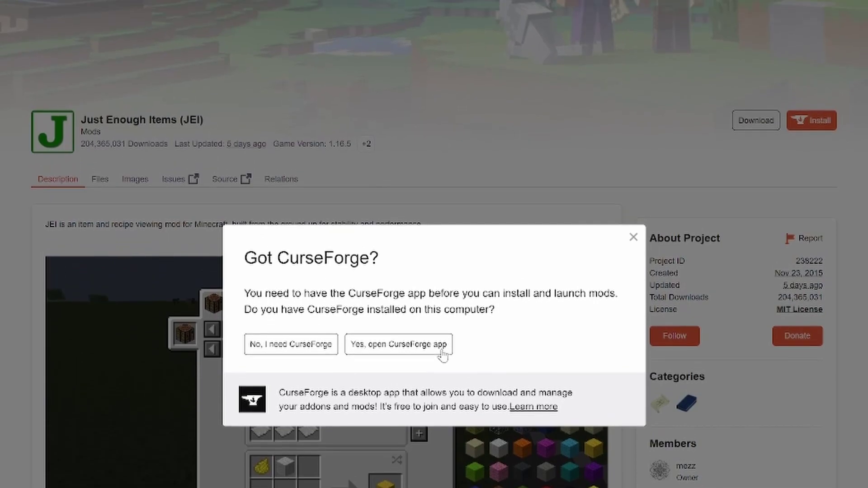
pyautogui.click(441, 351)
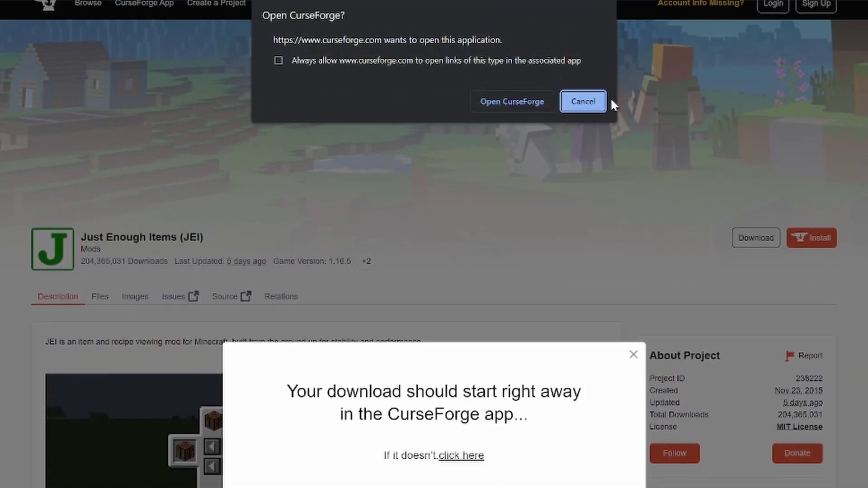
pyautogui.click(368, 63)
pyautogui.click(488, 107)
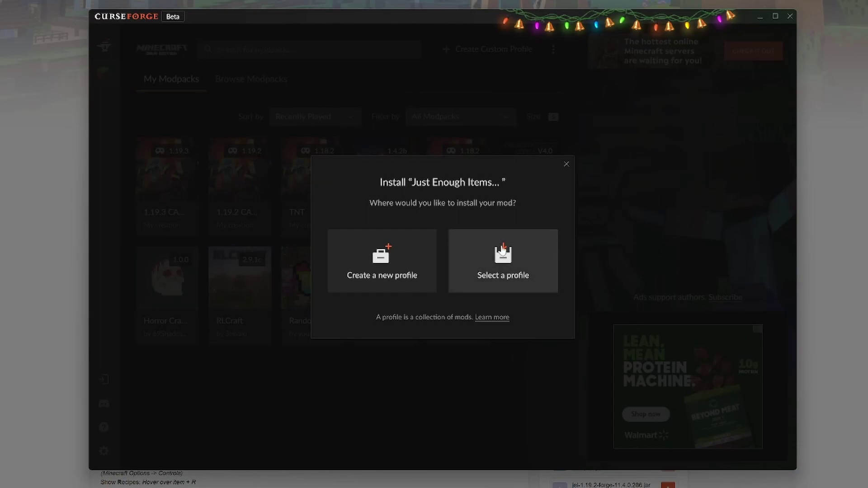
pyautogui.click(503, 253)
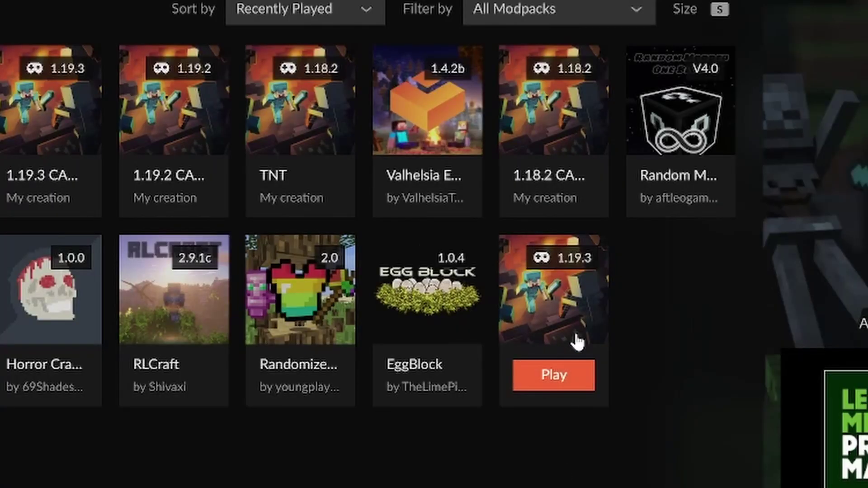
pyautogui.click(490, 274)
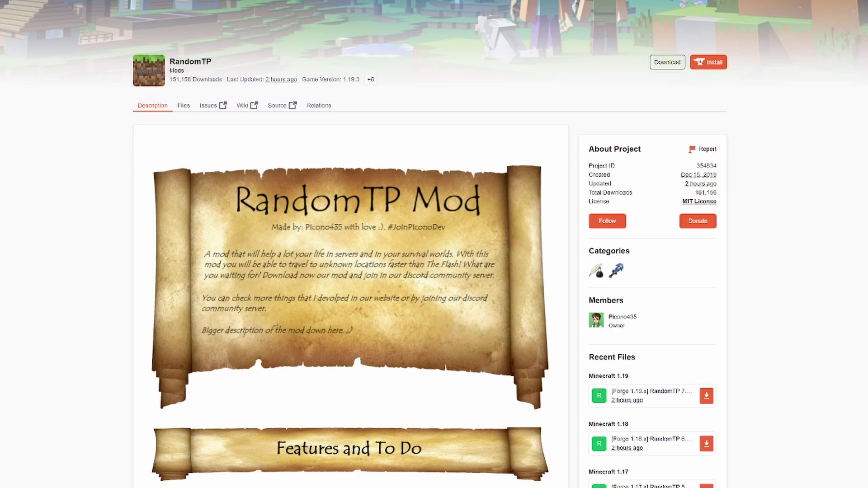
# - Review the RandomTP mod's files on its website page and install the mod into the Demo Modpack profile
pyautogui.click(185, 106)
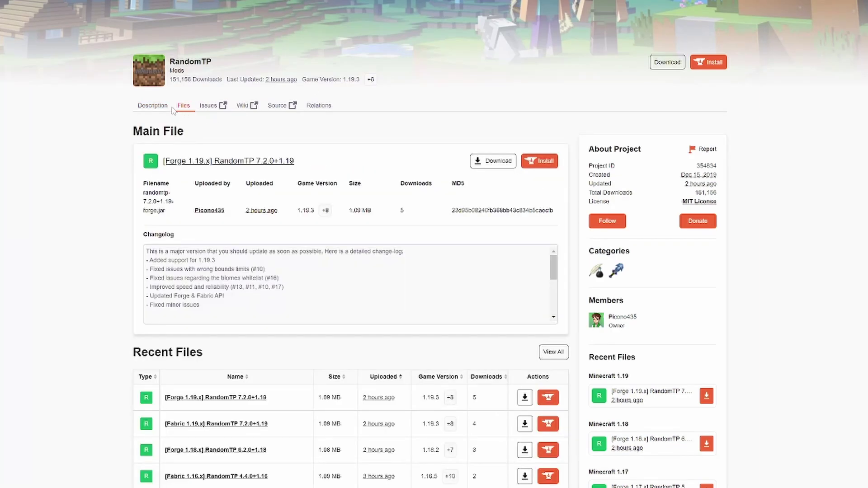
pyautogui.scroll(-2, 145, 162)
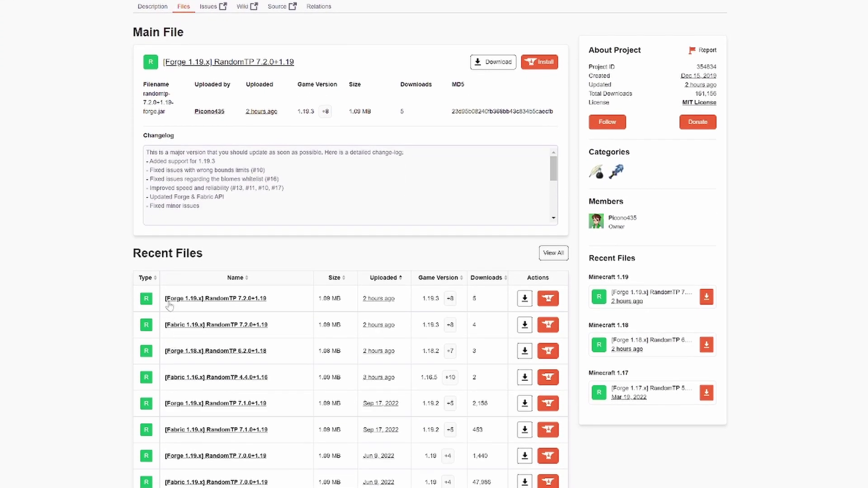
pyautogui.scroll(2, 281, 170)
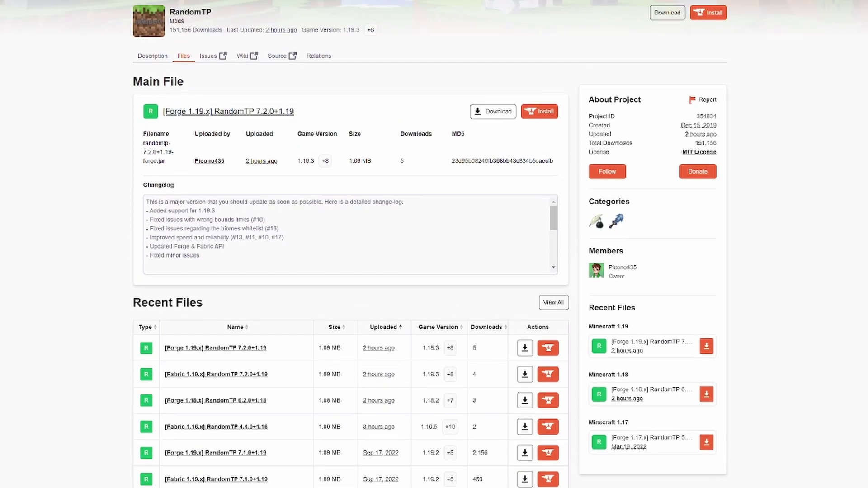
pyautogui.click(816, 12)
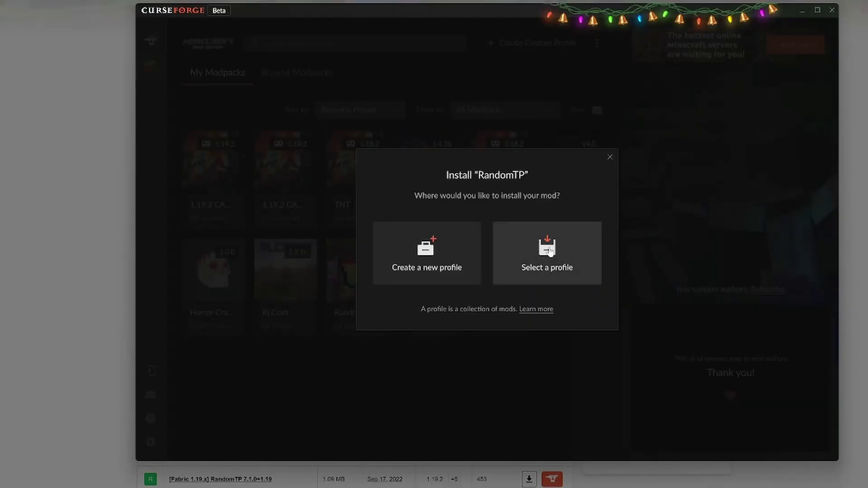
pyautogui.click(549, 250)
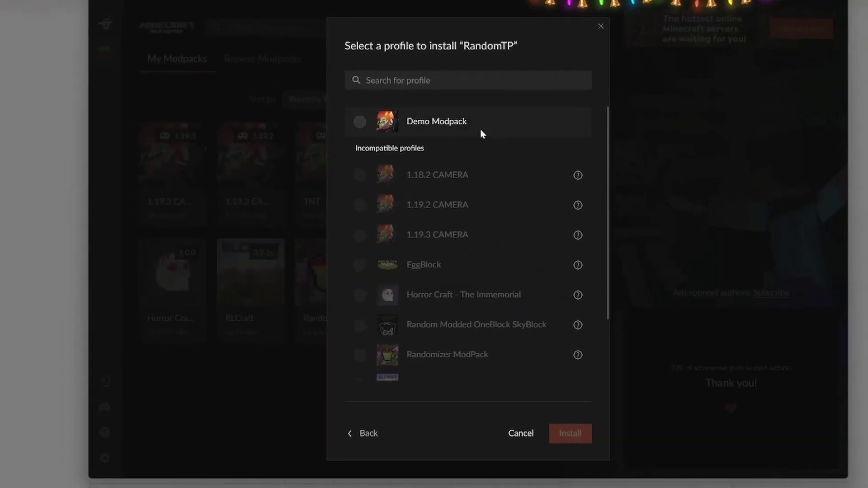
pyautogui.click(353, 102)
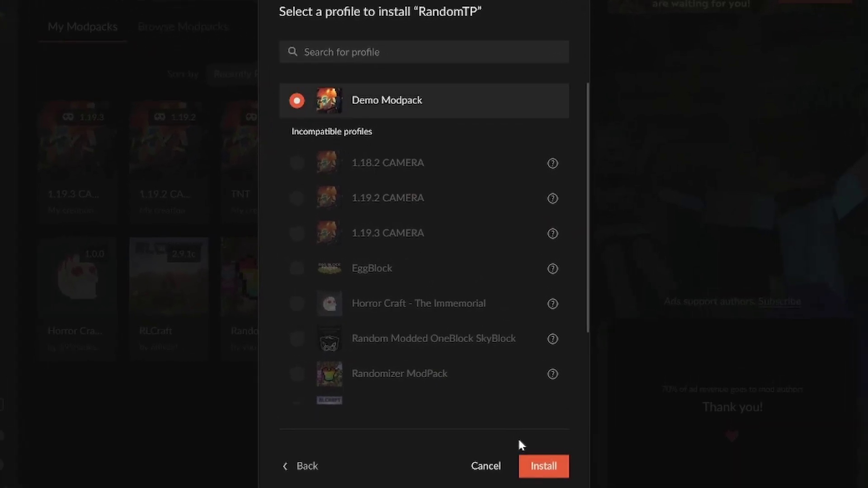
pyautogui.click(538, 466)
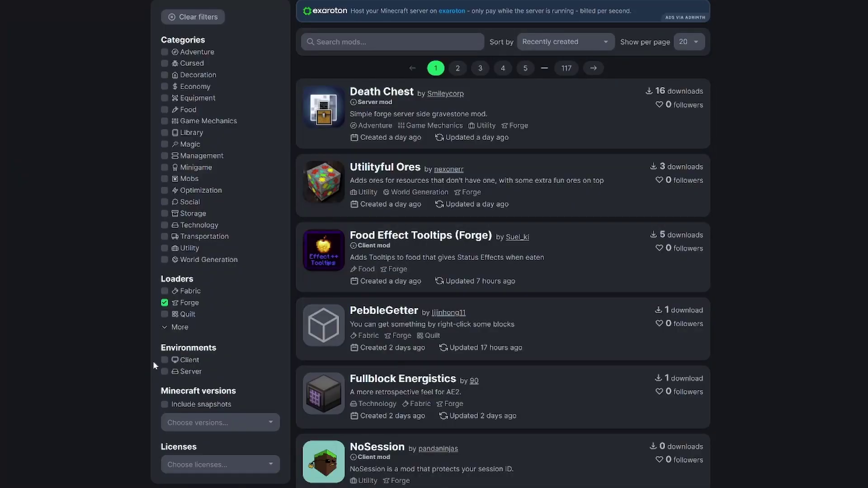
# - Filter the Forge mods list by Minecraft version 1.19.3 and open The Corgi Mod's page
pyautogui.click(230, 423)
pyautogui.click(218, 292)
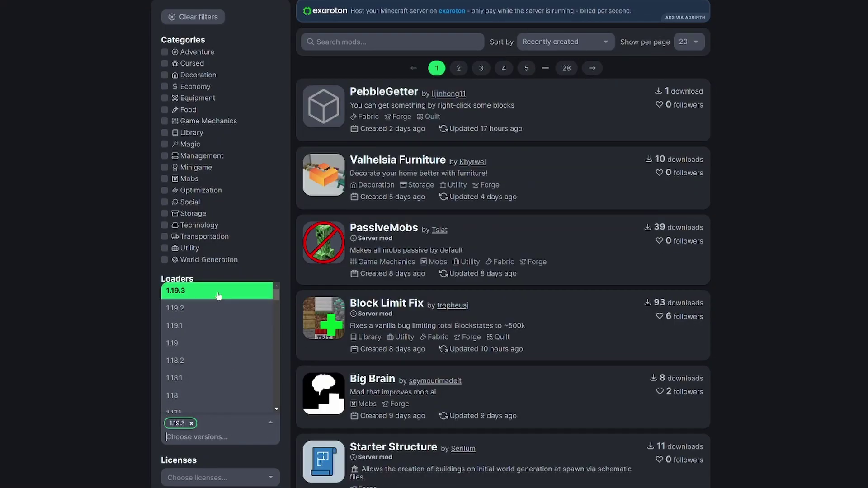
pyautogui.click(94, 272)
pyautogui.scroll(-5, 384, 339)
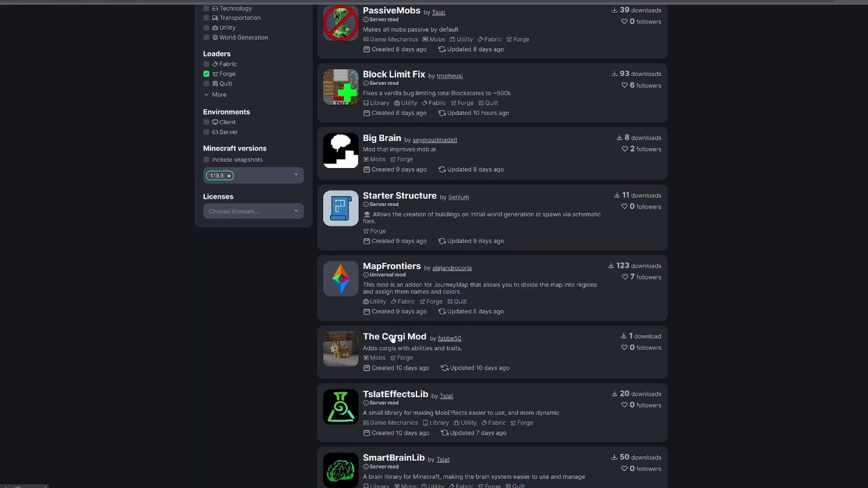
pyautogui.click(392, 338)
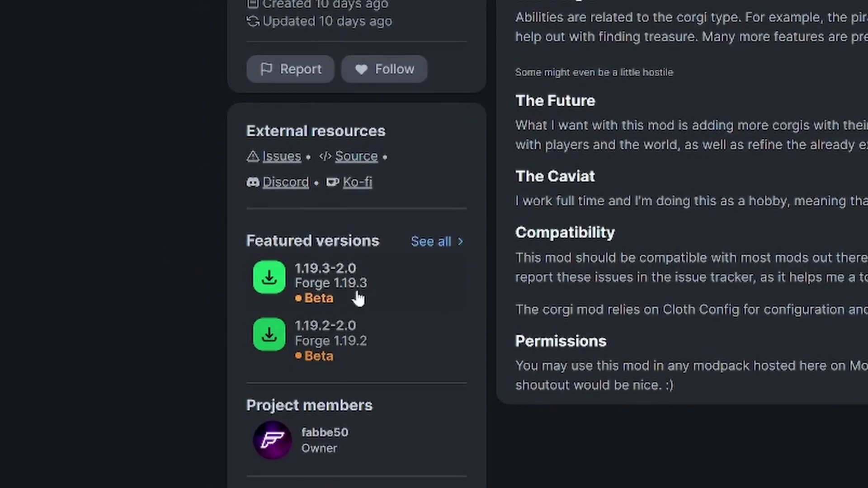
# - Download The Corgi Mod's 1.19.3-2.0 Forge version, and open the mods folder of the Demo Modpack profile from CurseForge
pyautogui.click(355, 285)
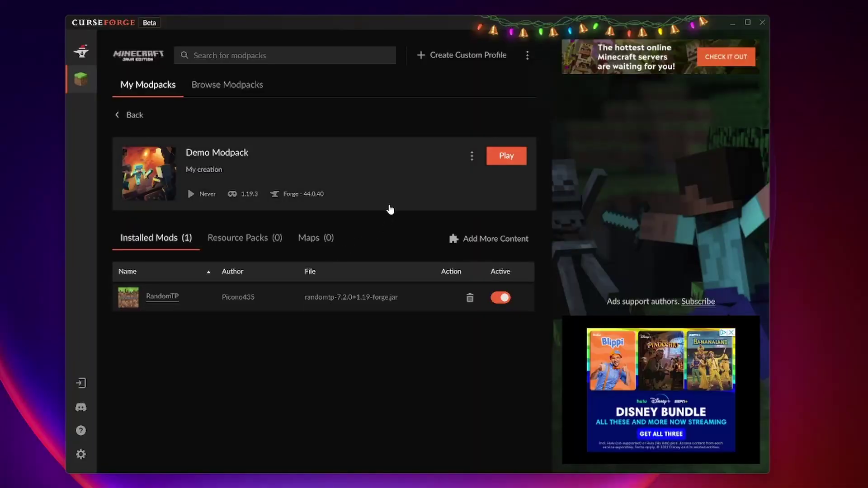
pyautogui.click(472, 158)
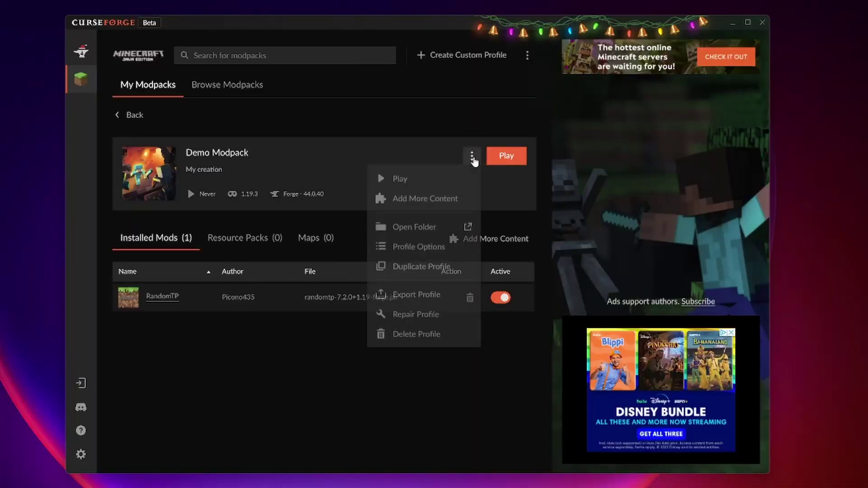
pyautogui.click(422, 231)
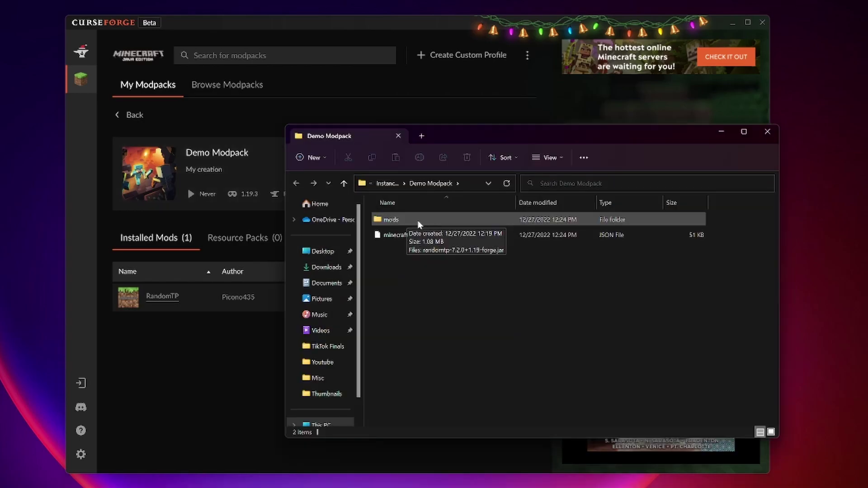
pyautogui.doubleClick(388, 220)
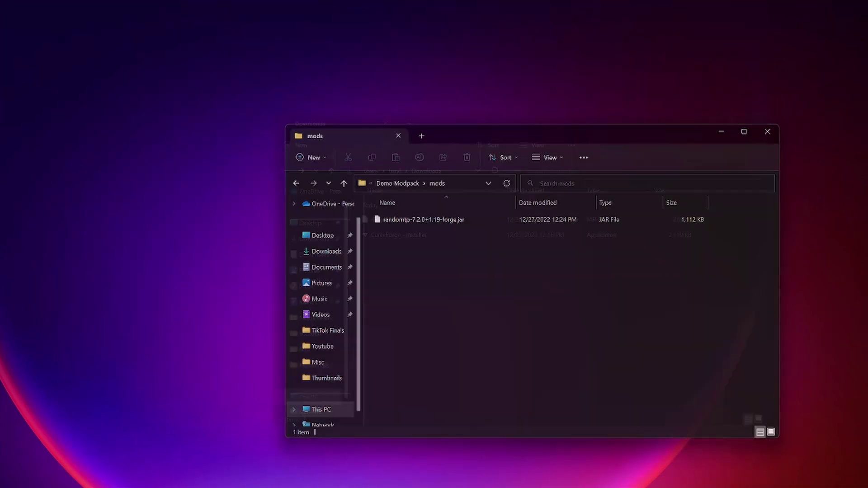
# - Move corgimod-1.19.3-2.0.jar from Downloads into the Demo Modpack's mods folder and return to the profile in CurseForge
pyautogui.click(395, 467)
pyautogui.moveTo(449, 120); pyautogui.dragTo(589, 256)
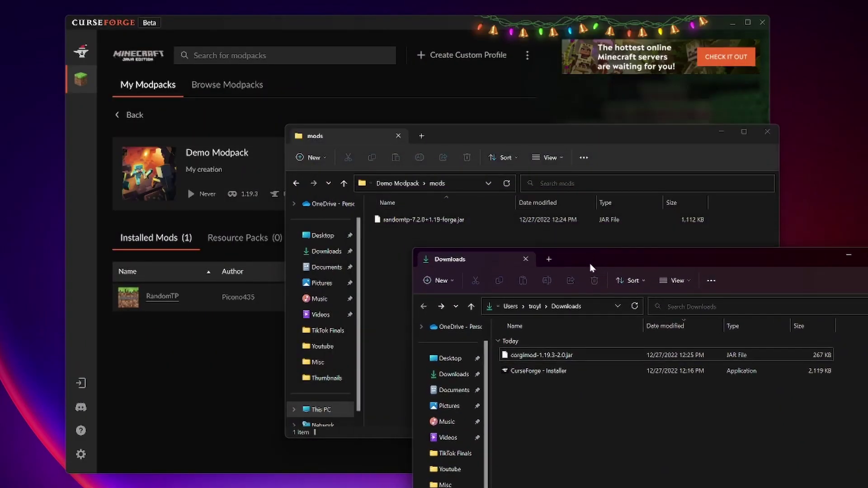
pyautogui.moveTo(539, 355); pyautogui.dragTo(392, 301)
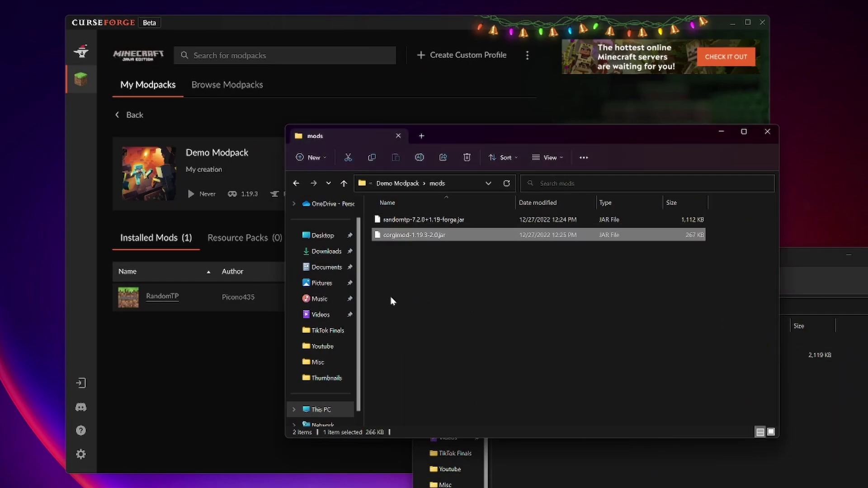
pyautogui.click(163, 338)
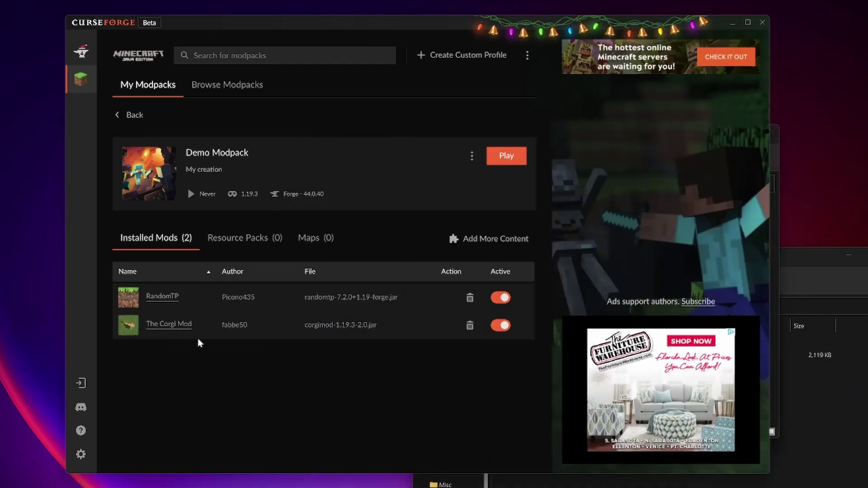